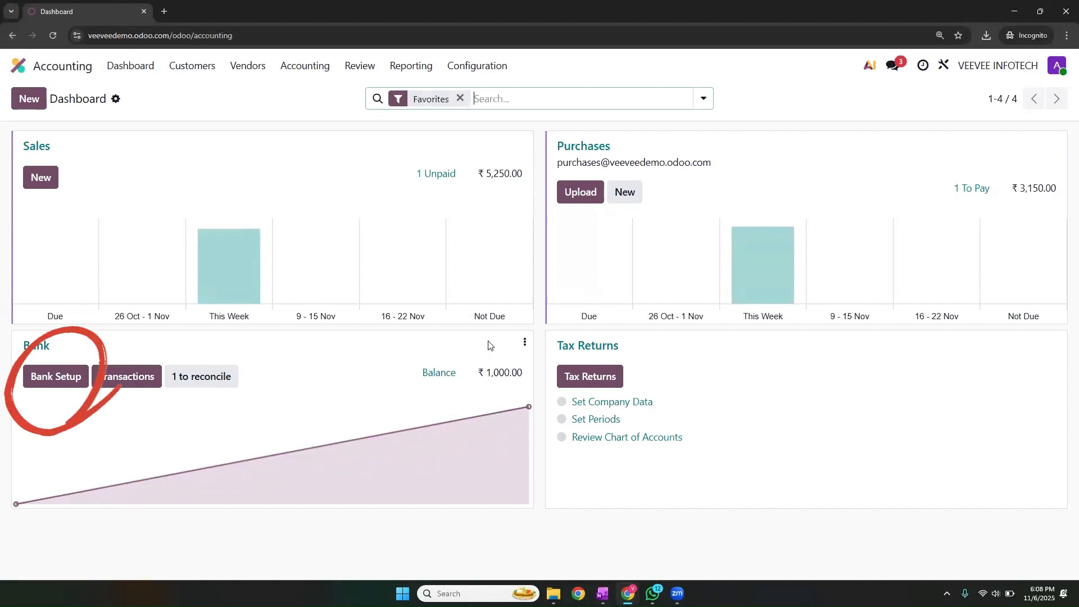
- Request a Corporate-type HDFC Bank connection for the Bank journal
left_click(525, 343)
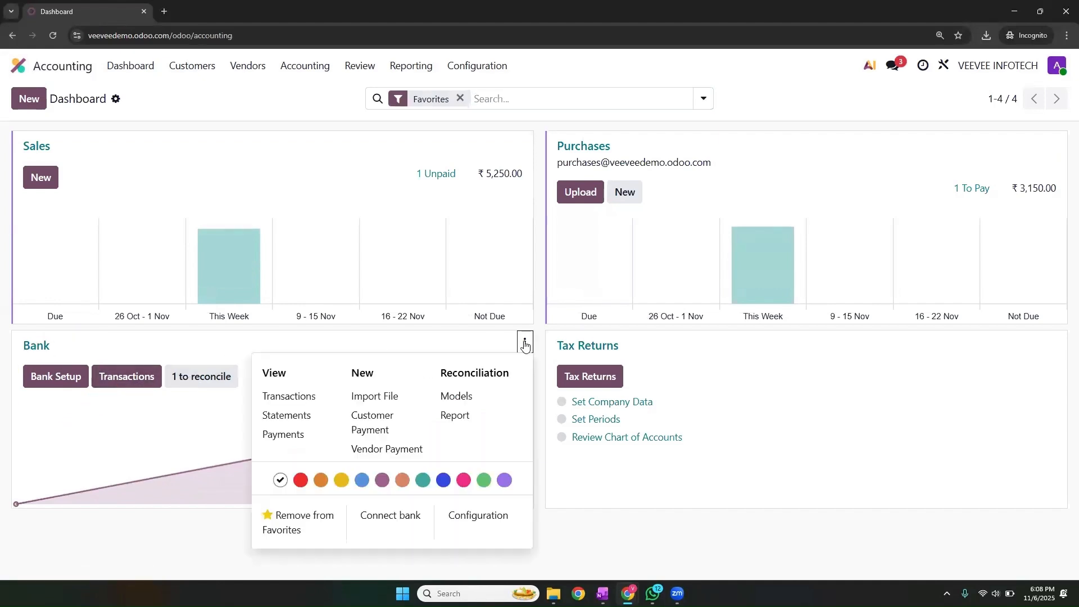
left_click(391, 521)
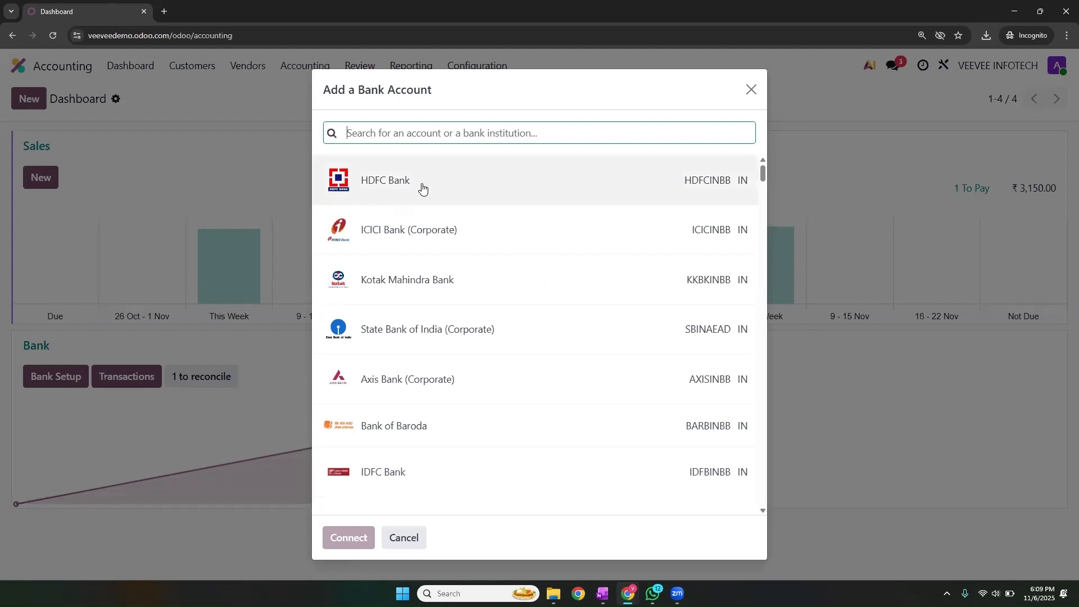
left_click(422, 187)
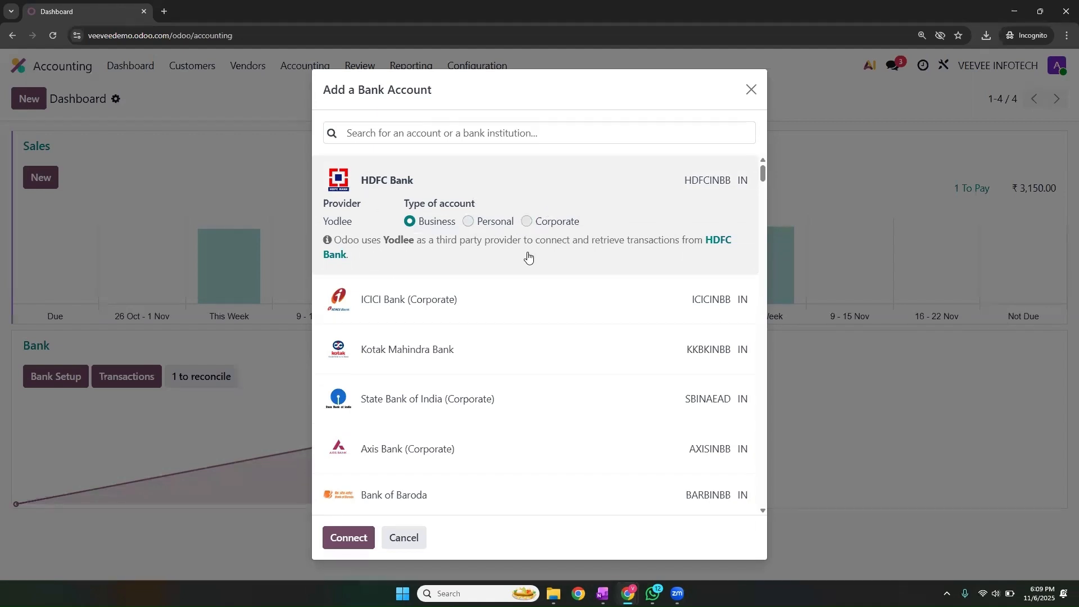
left_click(527, 222)
left_click(350, 538)
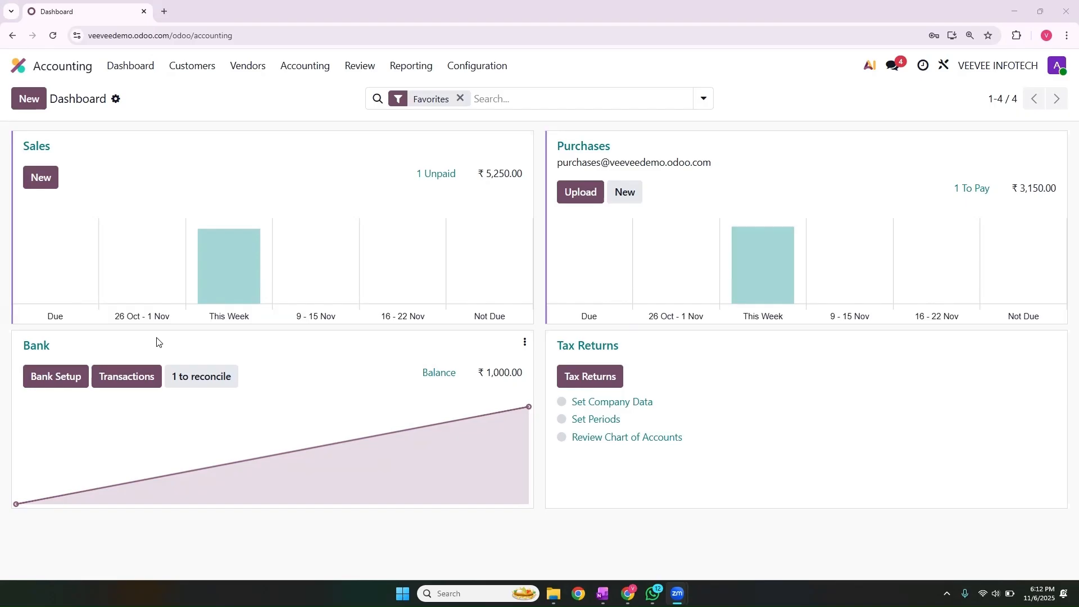
- Open the Bank journal's matching page, listing the ₹1,000.00 Test transaction
left_click(35, 348)
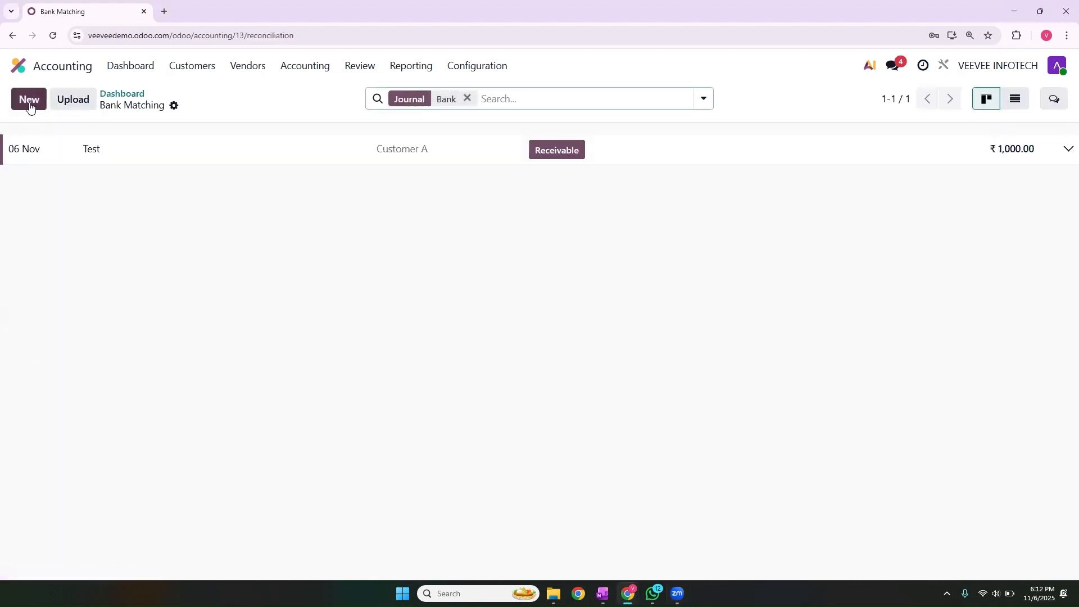
- Add a ₹-3,000.00 'Send Money For Supplier' Bank transaction with partner Supplier A
left_click(30, 101)
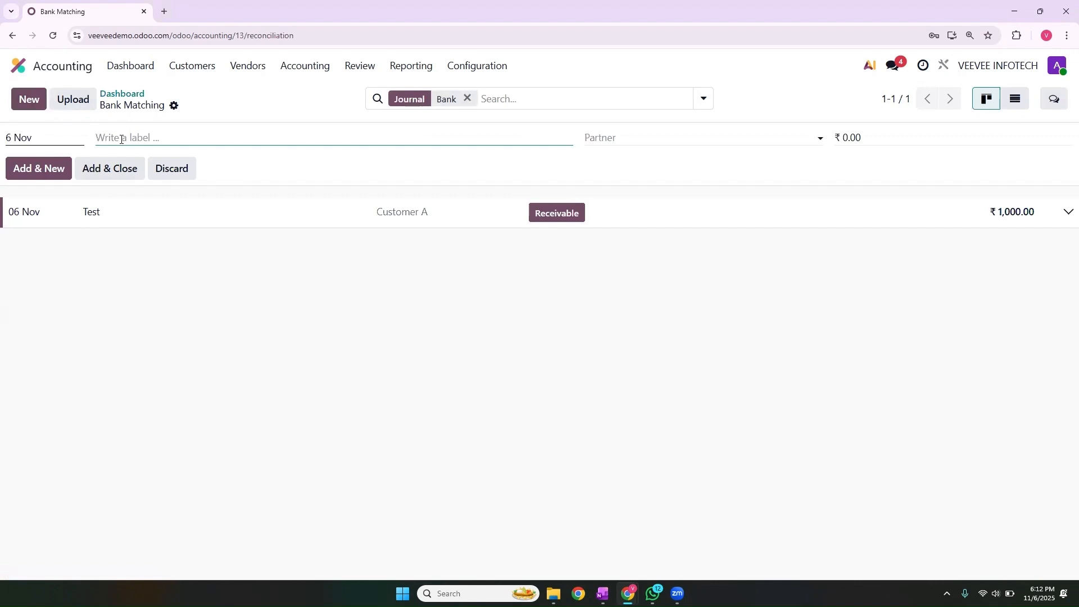
type("Send Money For Supplier")
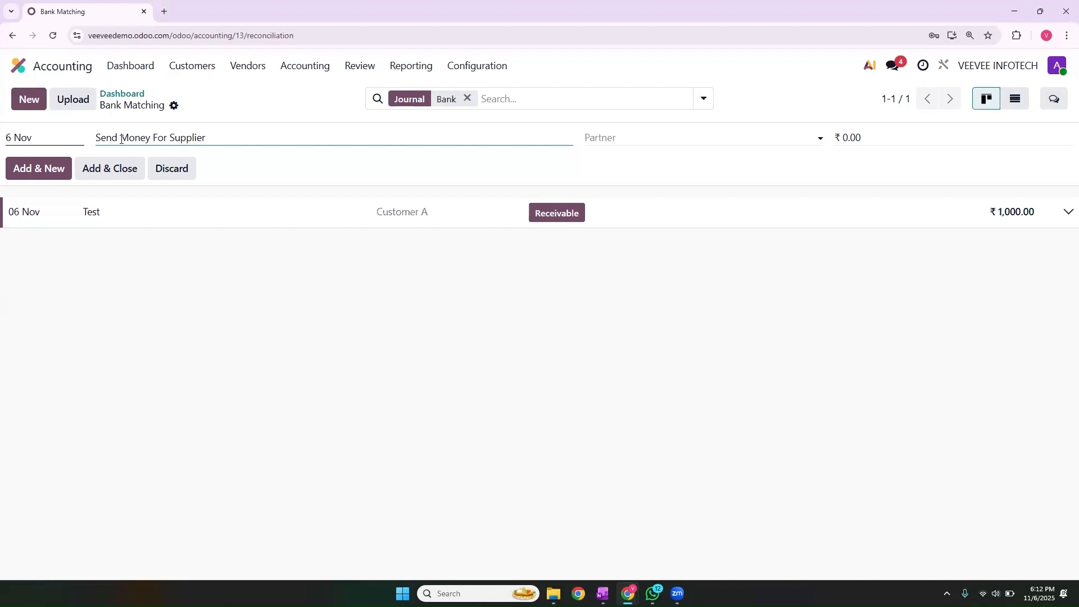
left_click(610, 139)
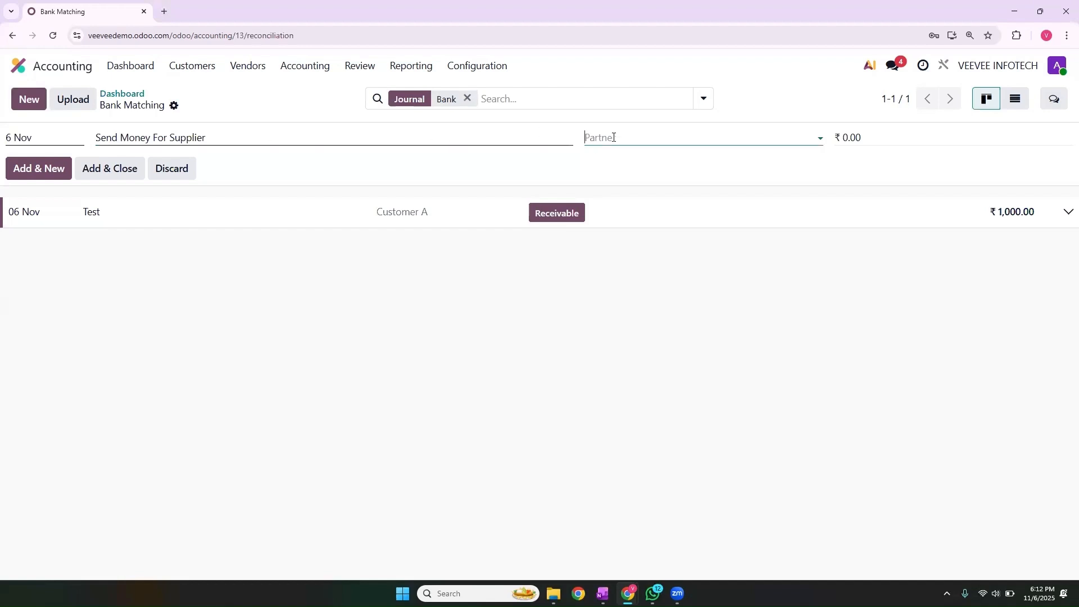
left_click(625, 200)
left_click(875, 137)
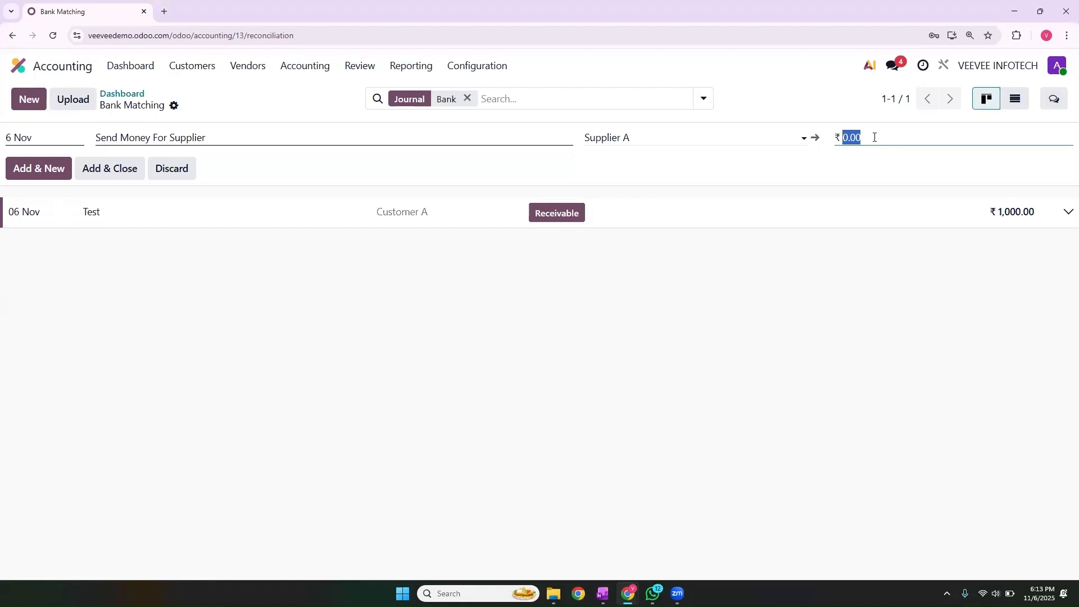
type("-3000")
left_click(124, 169)
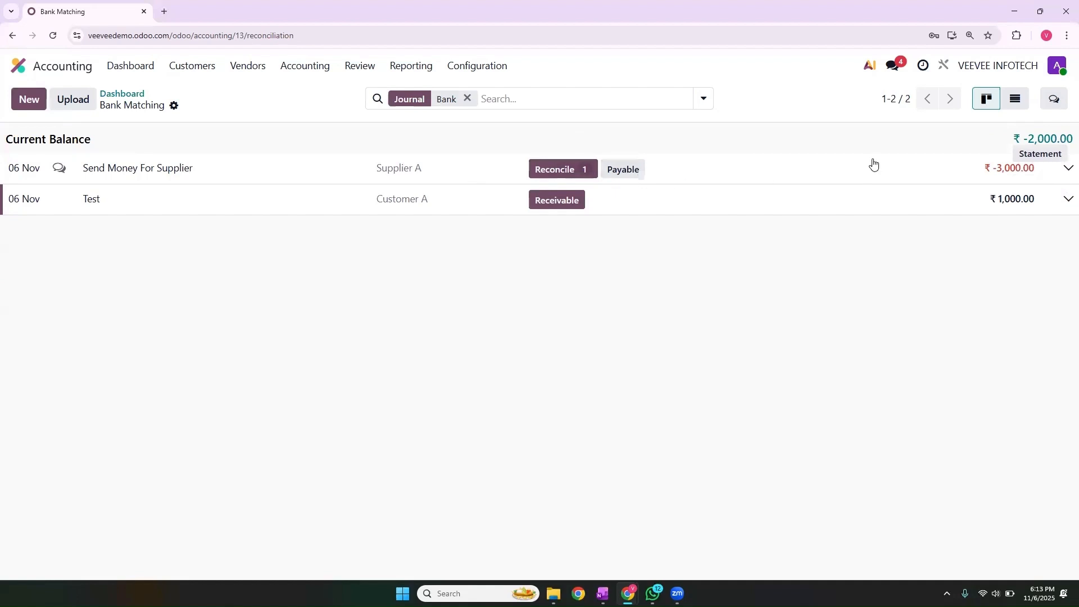
left_click(554, 172)
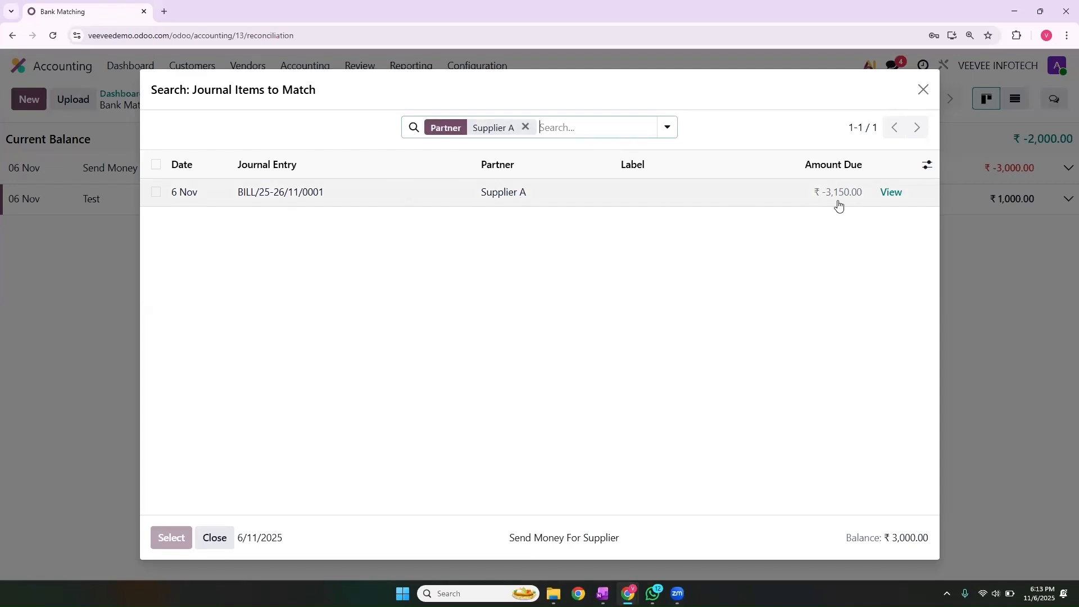
- Match the transaction to Supplier A's bill BILL/25-26/11/0001
left_click(156, 193)
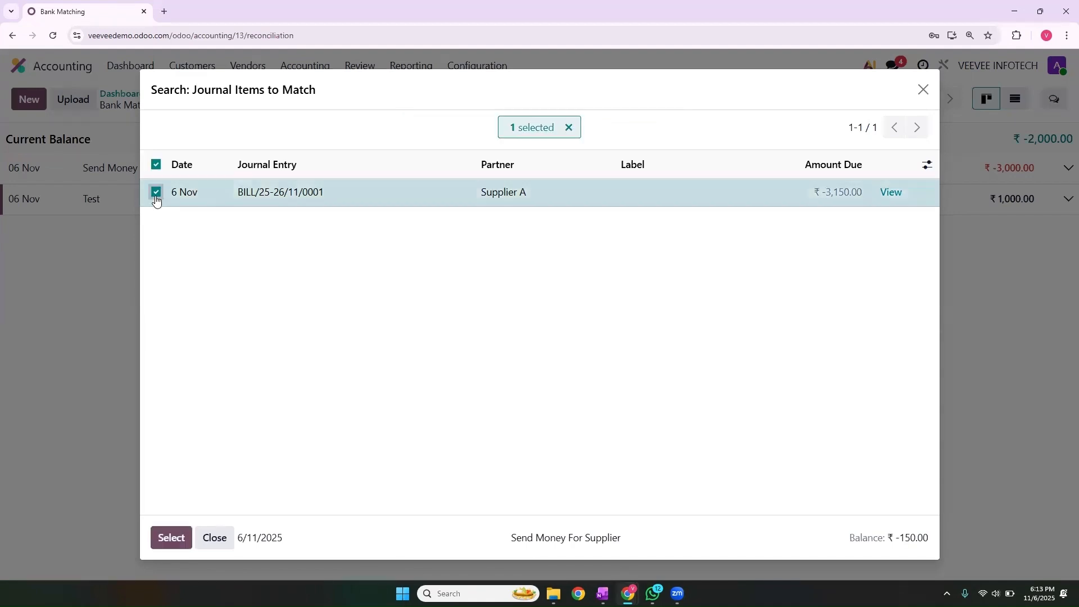
left_click(168, 540)
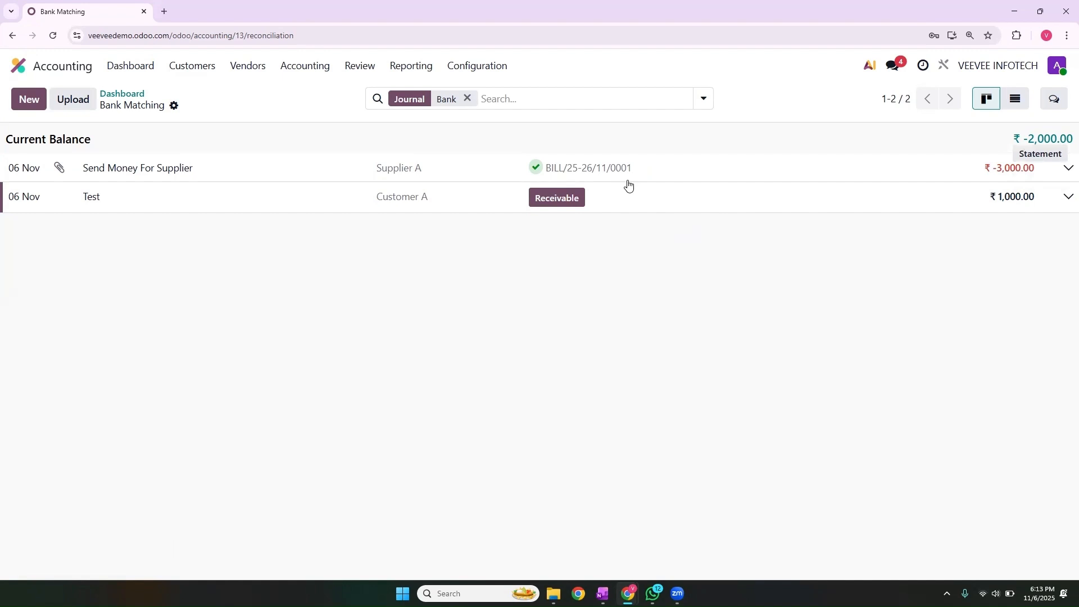
- Open the Journals list from the Configuration menu
left_click(449, 70)
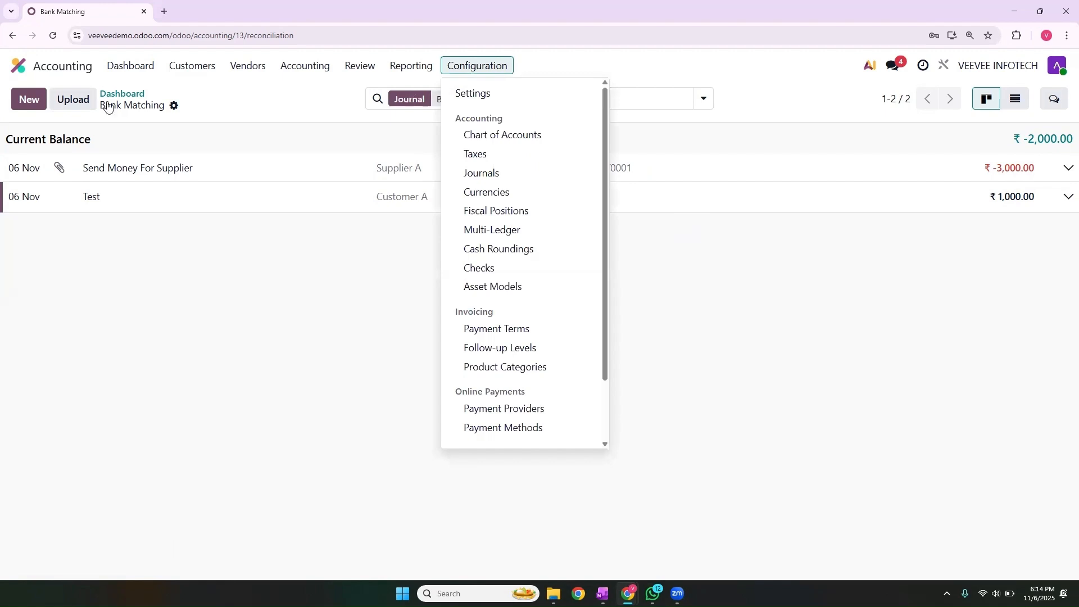
left_click(135, 67)
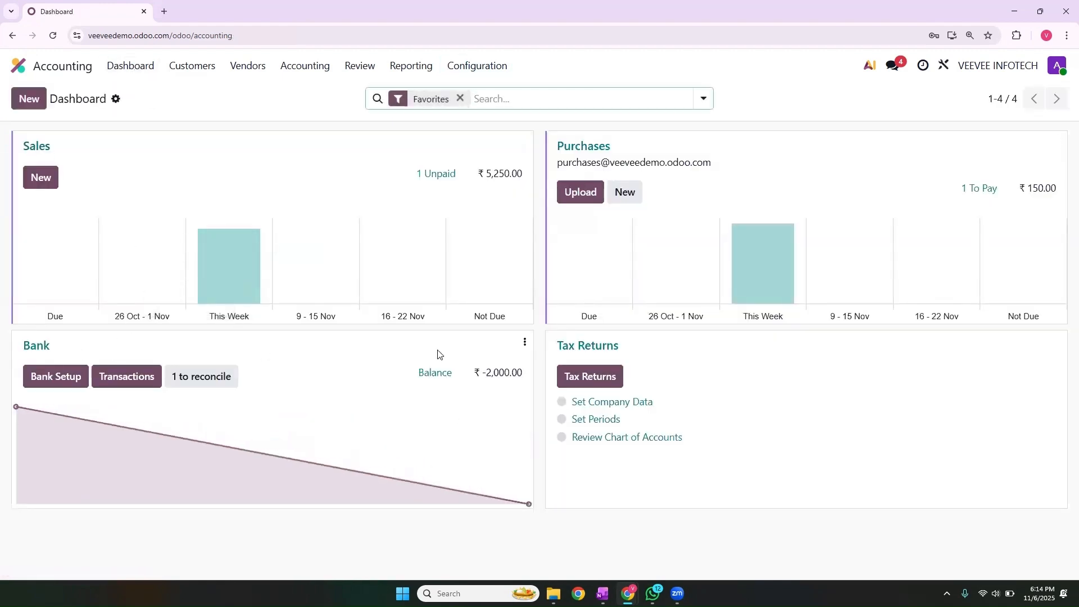
left_click(459, 83)
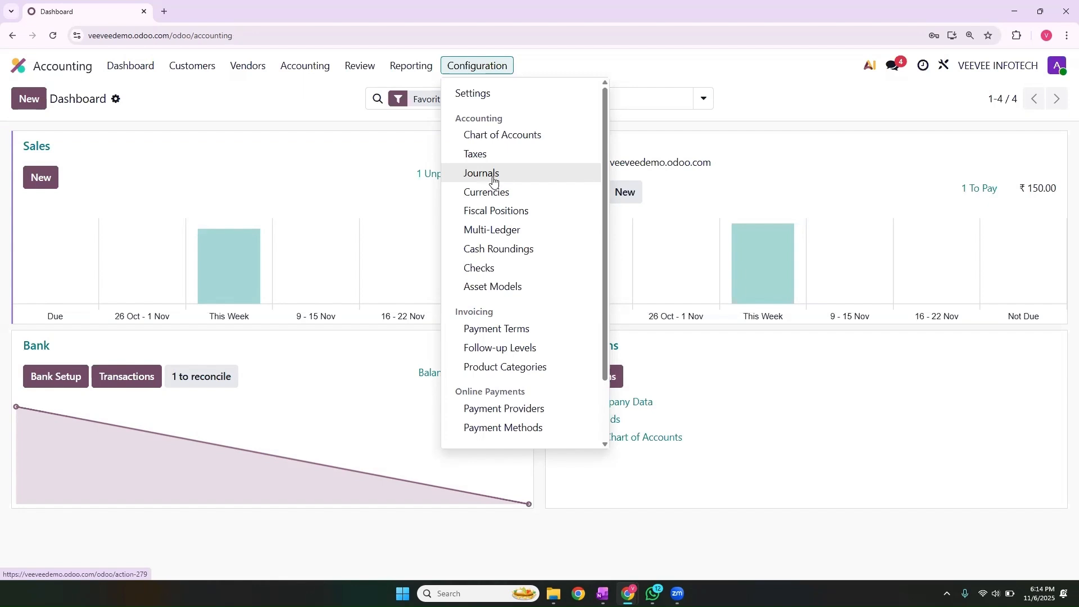
left_click(492, 179)
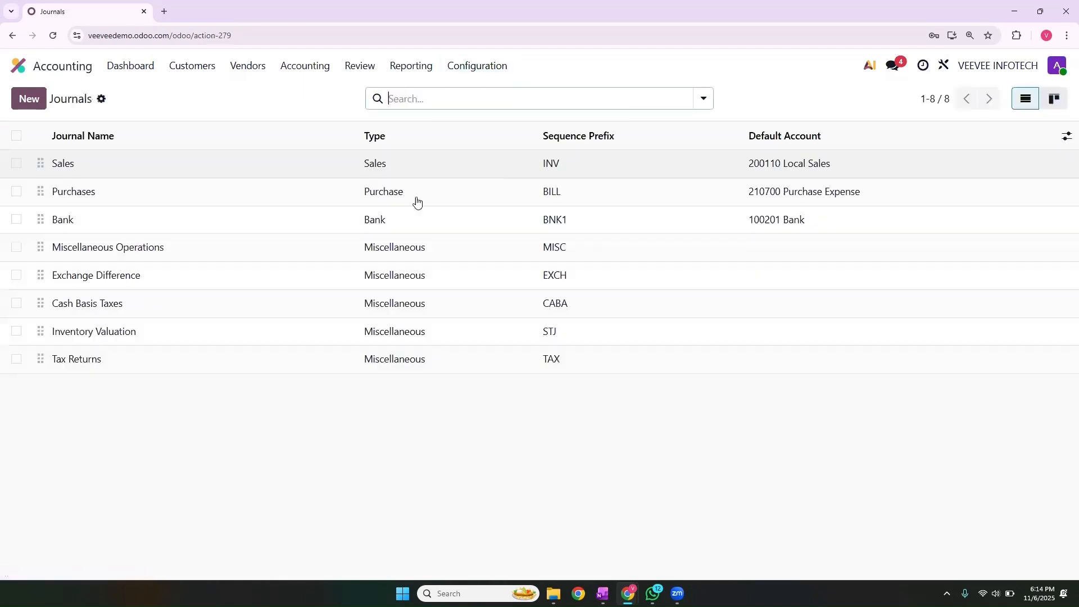
- Create a new journal named Cash with type Cash and sequence prefix CSH1
left_click(29, 99)
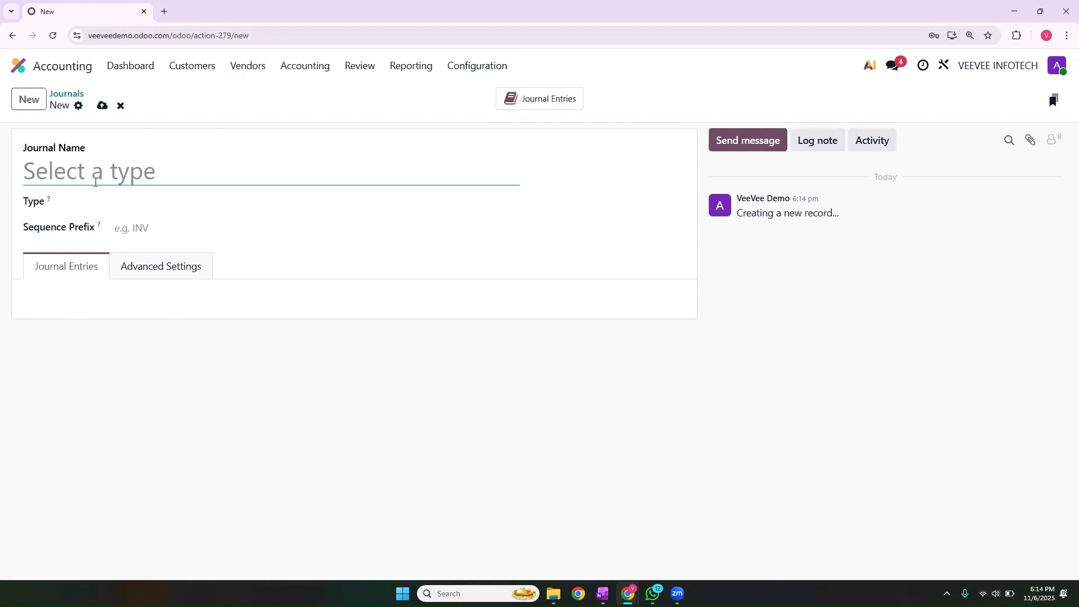
type("Cash")
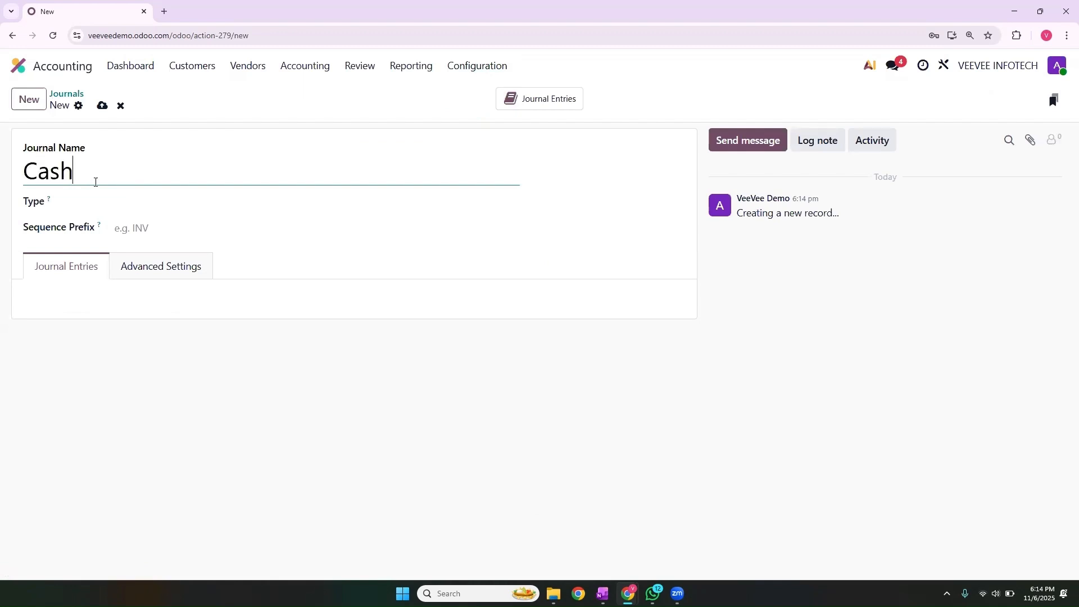
left_click(109, 201)
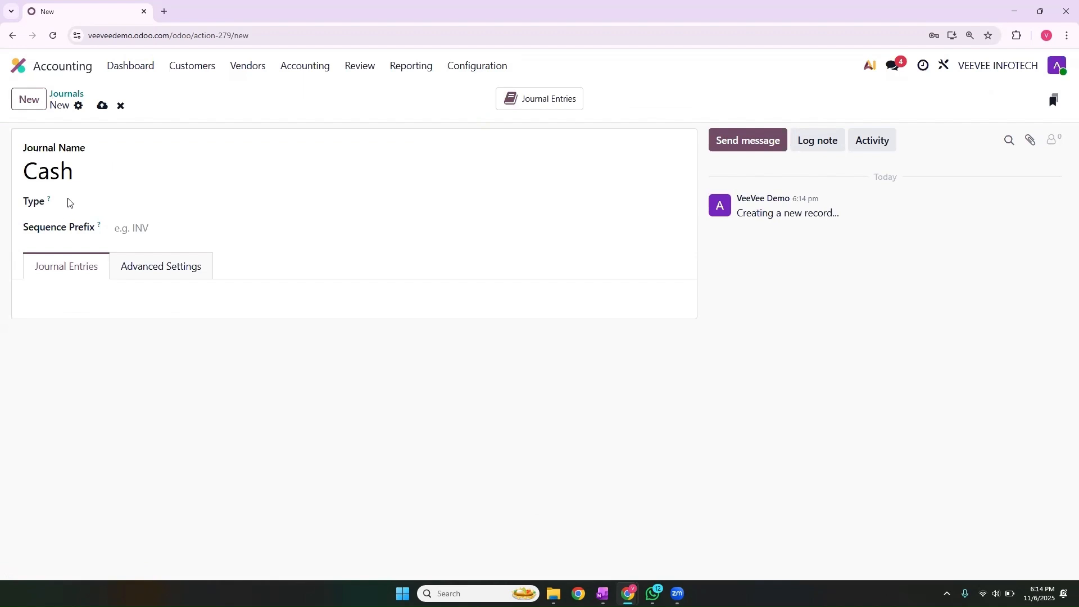
left_click(131, 210)
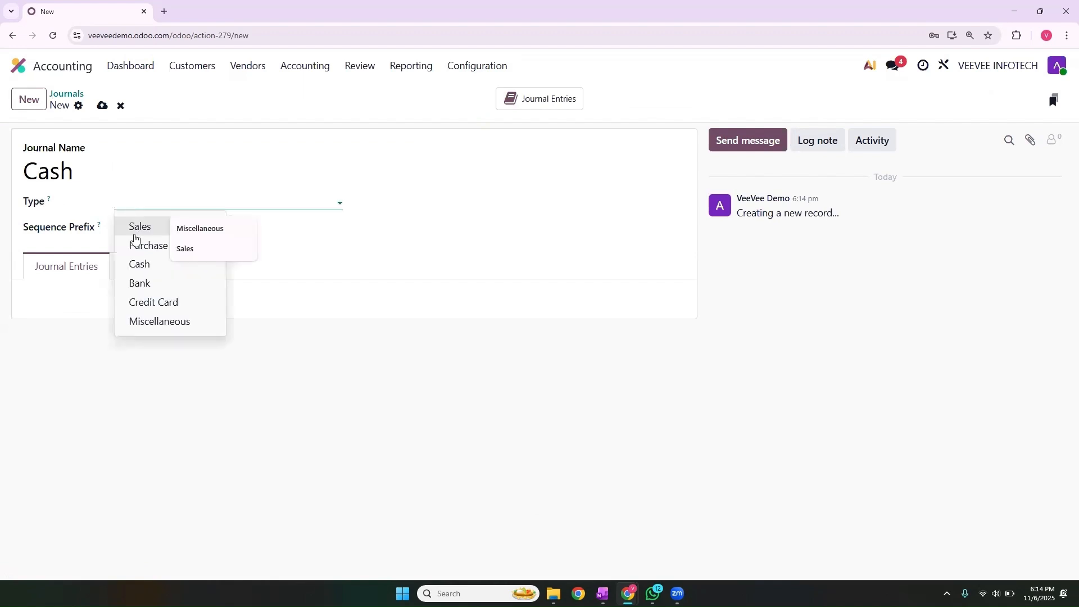
left_click(138, 264)
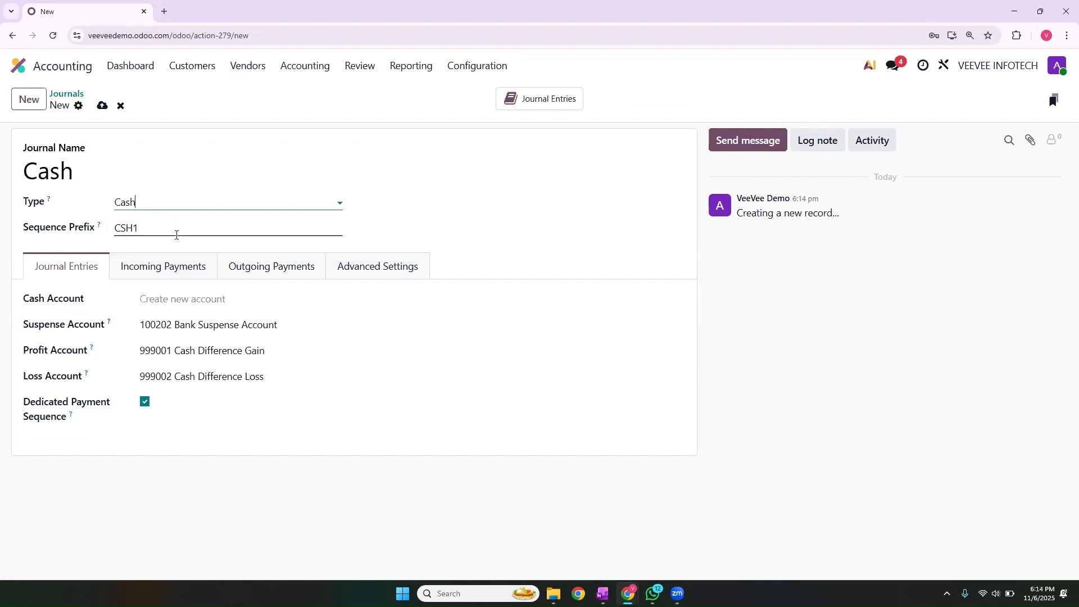
left_click(172, 301)
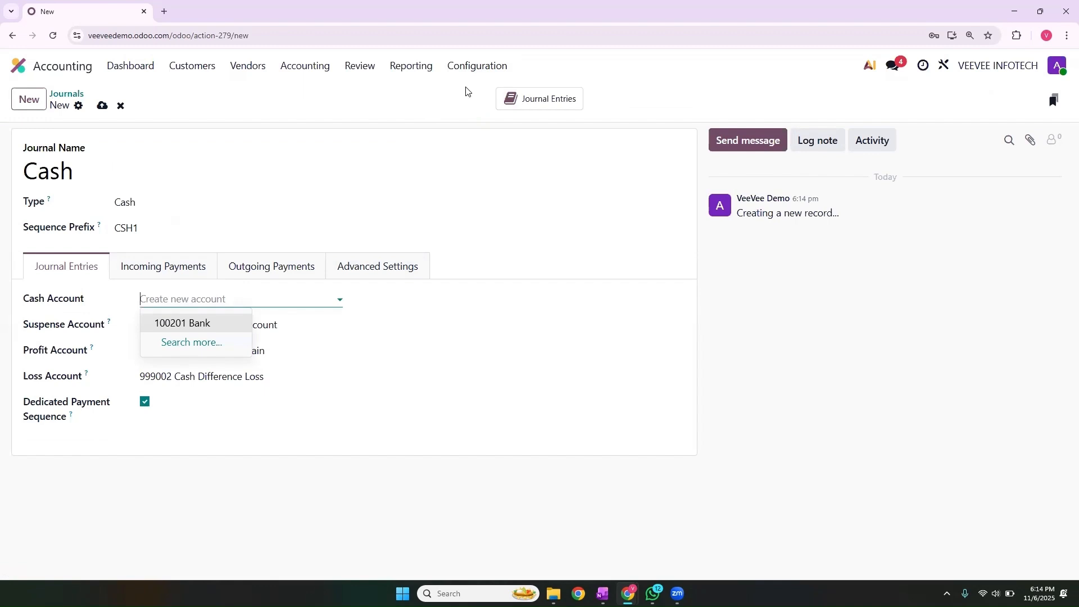
left_click(476, 67)
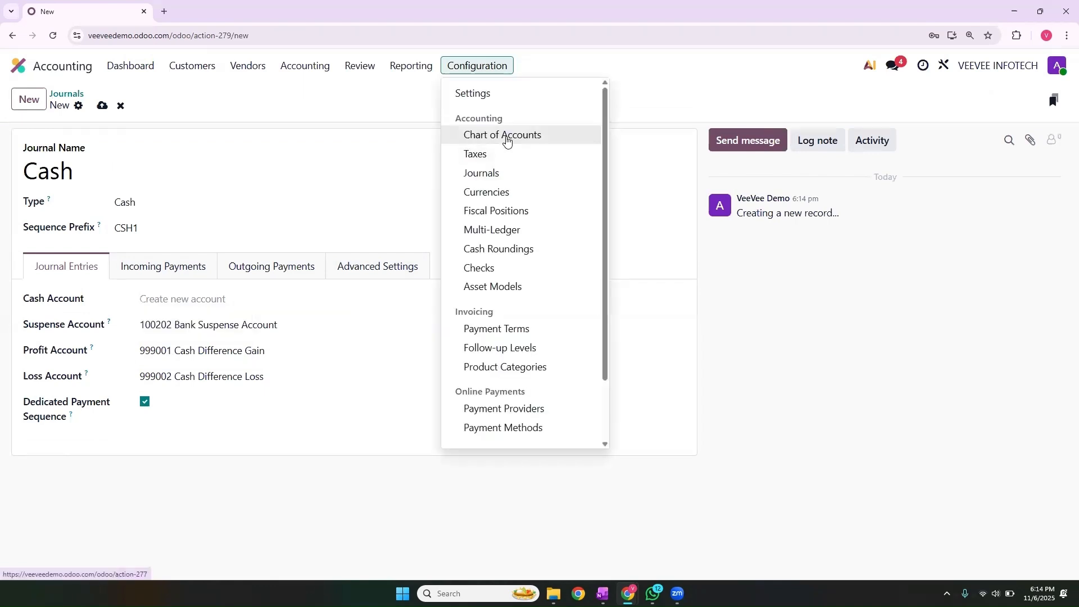
- Find account 100101 Cash under Bank and Cash in the chart of accounts, then reopen Journals
left_click(475, 136)
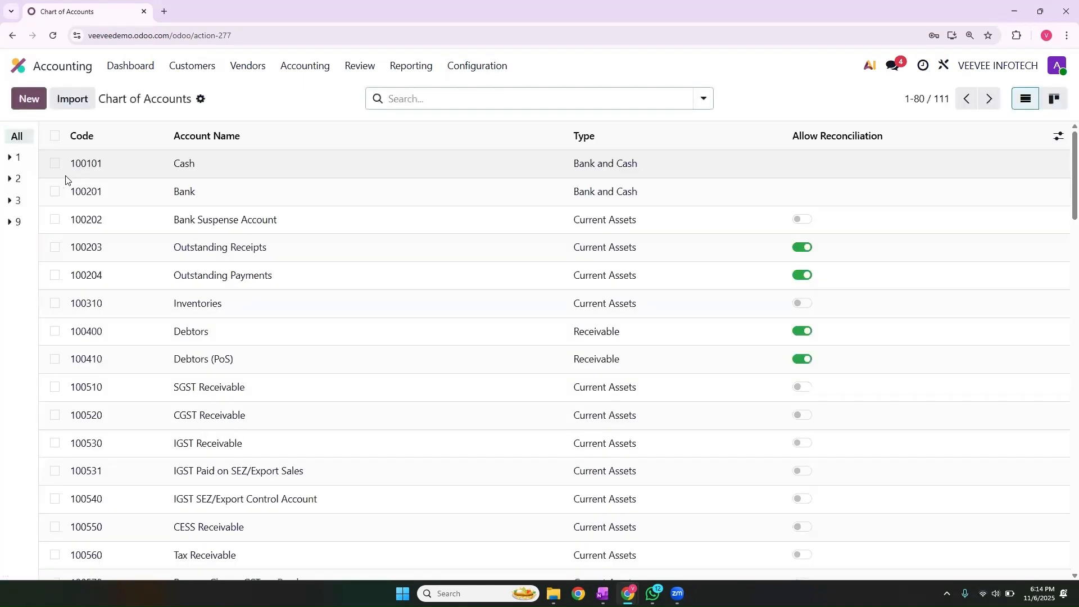
left_click(405, 102)
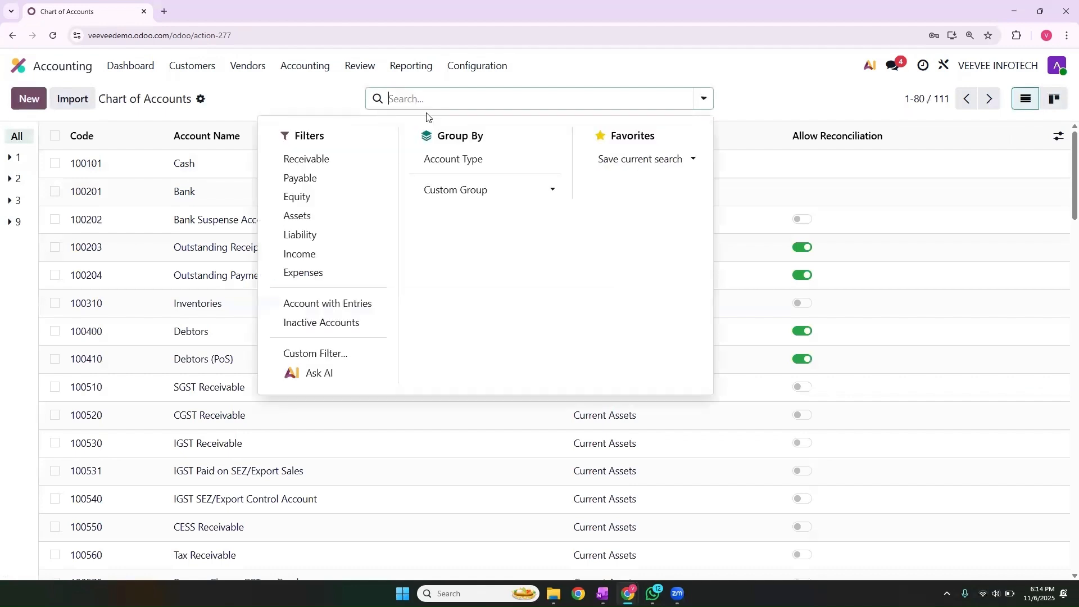
left_click(460, 162)
left_click(256, 99)
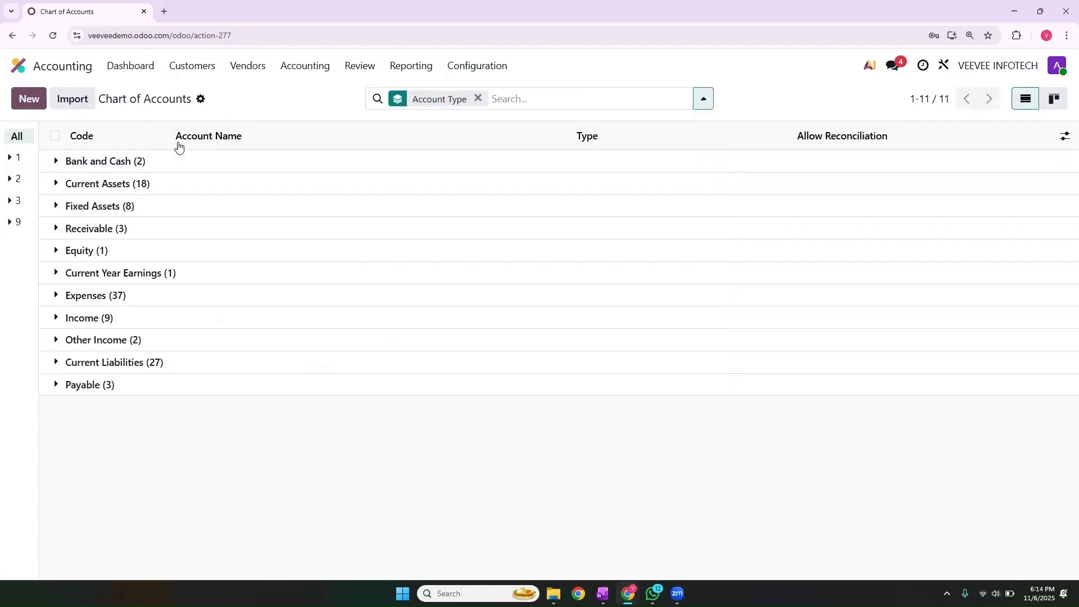
left_click(57, 163)
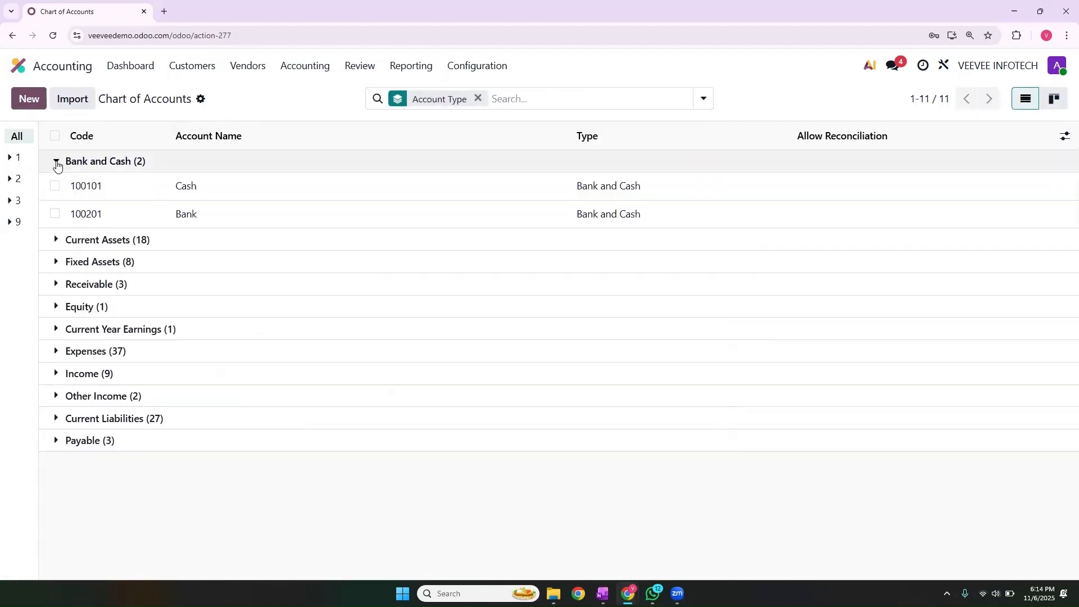
left_click(104, 187)
left_click_drag(102, 235, 2, 234)
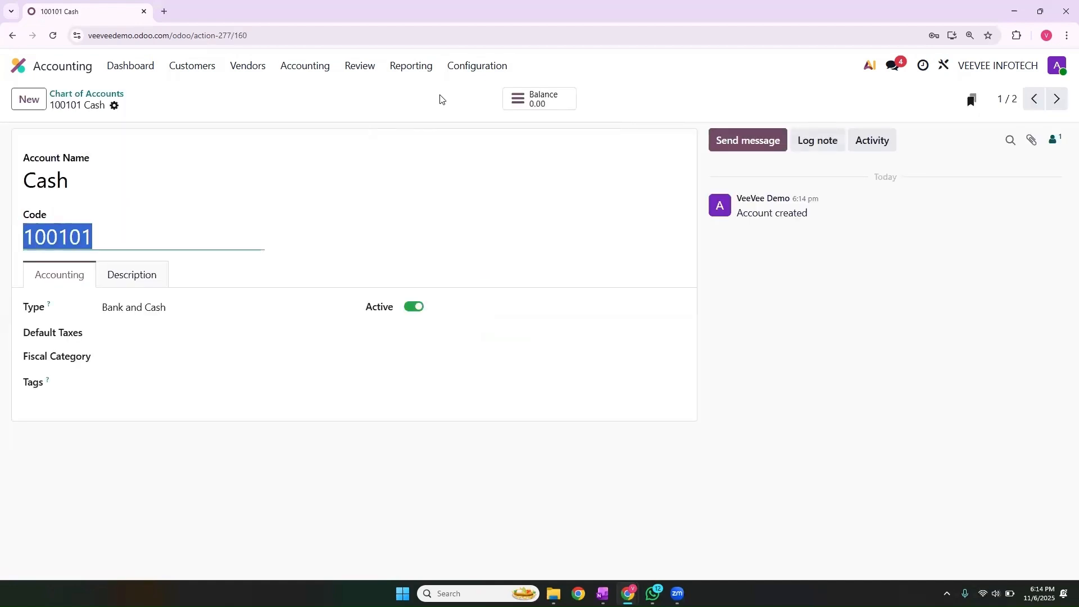
left_click(475, 66)
left_click(485, 173)
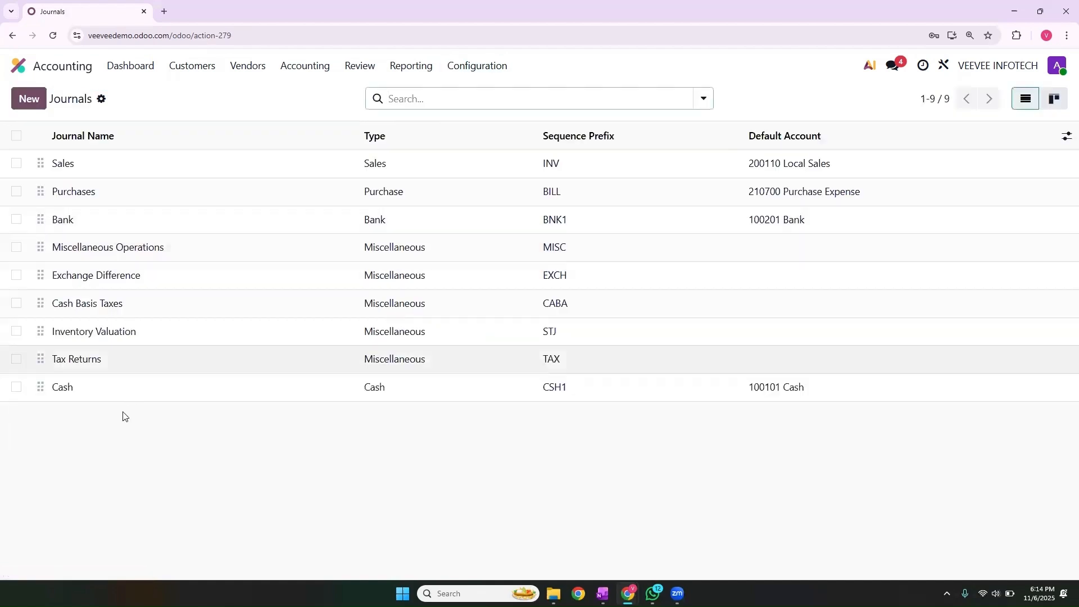
- Set the Cash journal's cash account to 100101 Cash, save it, and return to the dashboard
left_click(103, 393)
left_click(192, 302)
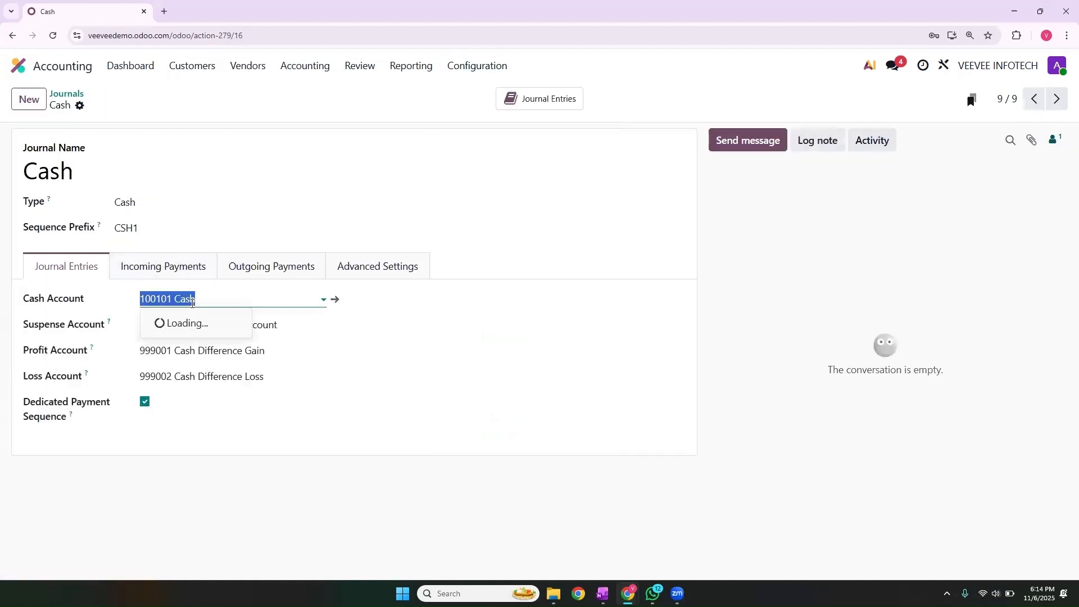
left_click(205, 321)
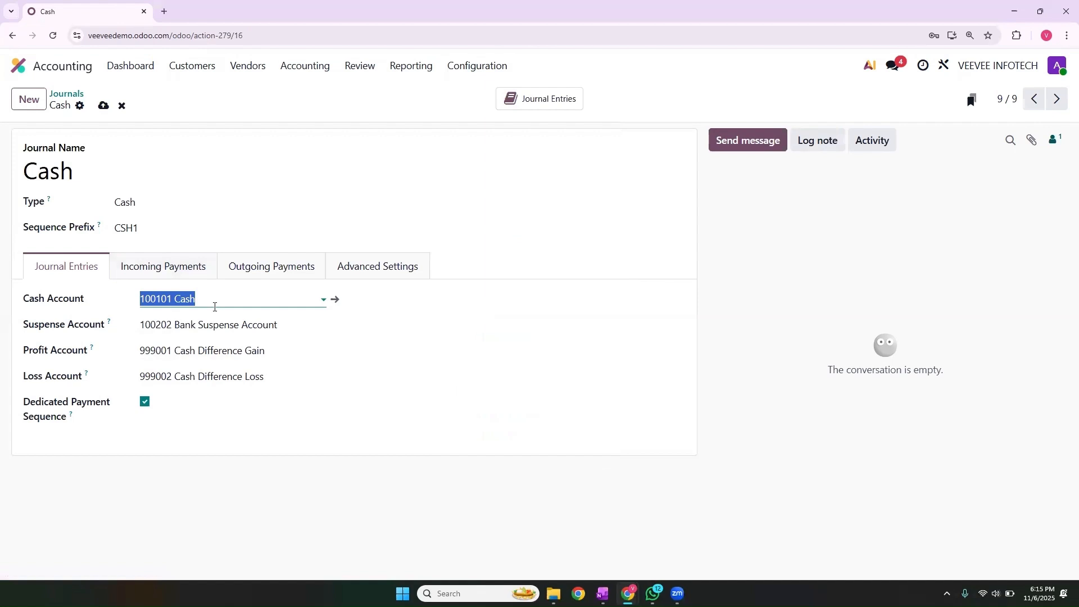
left_click(104, 107)
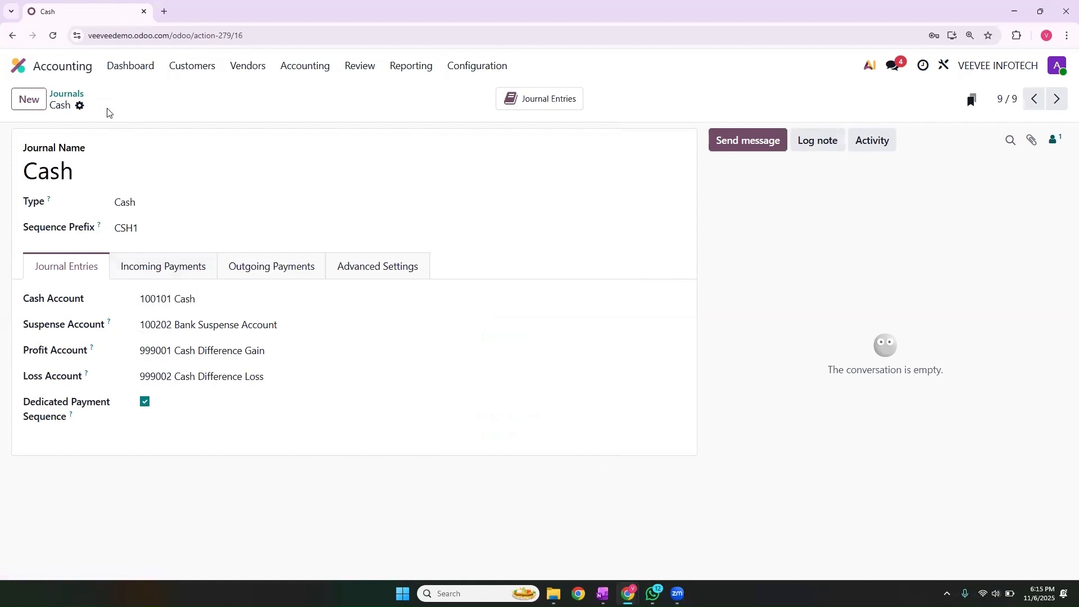
left_click(74, 96)
left_click(143, 71)
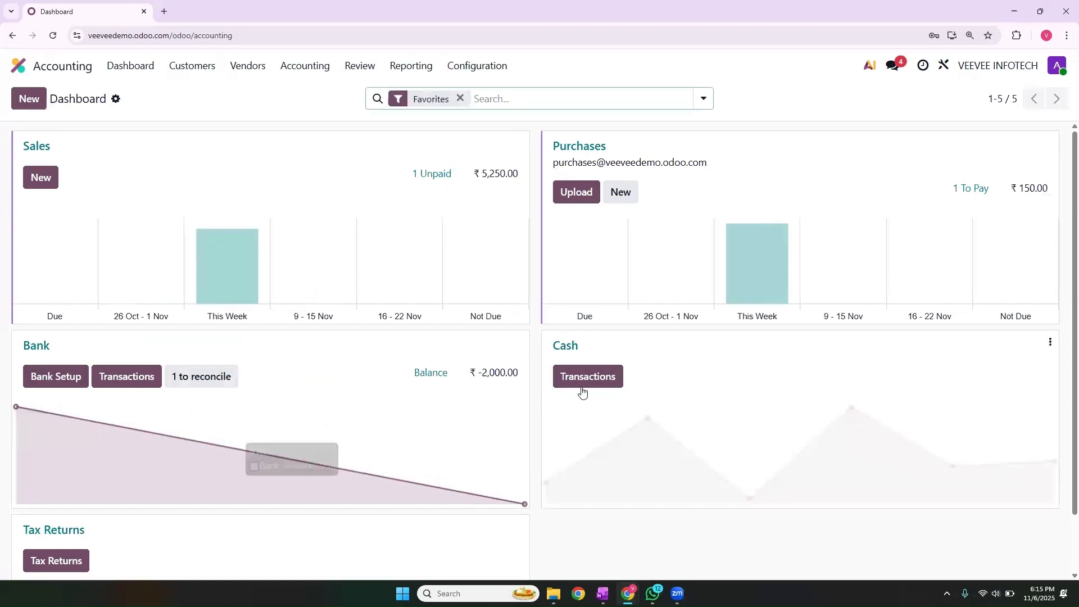
- Add a ₹5,500.00 'Cash Received' transaction from Customer B to the Cash journal
left_click(590, 379)
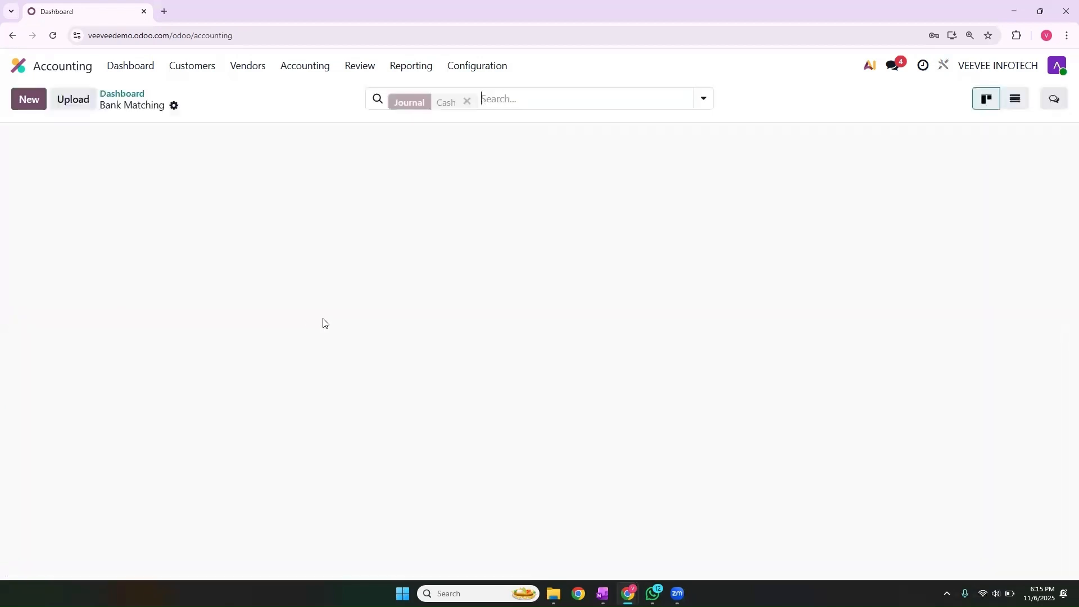
left_click(20, 101)
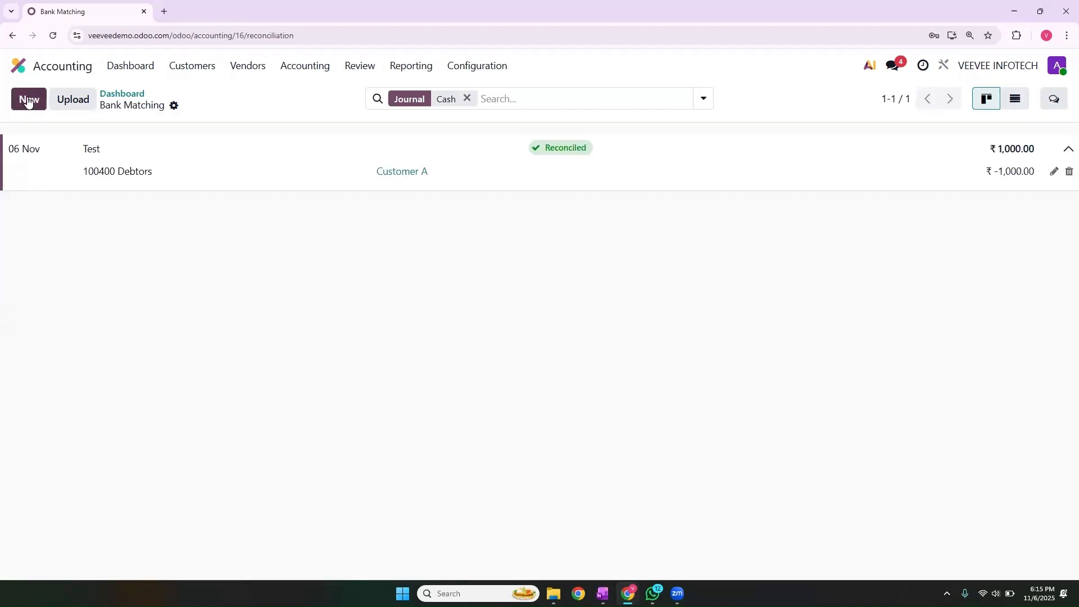
left_click(28, 101)
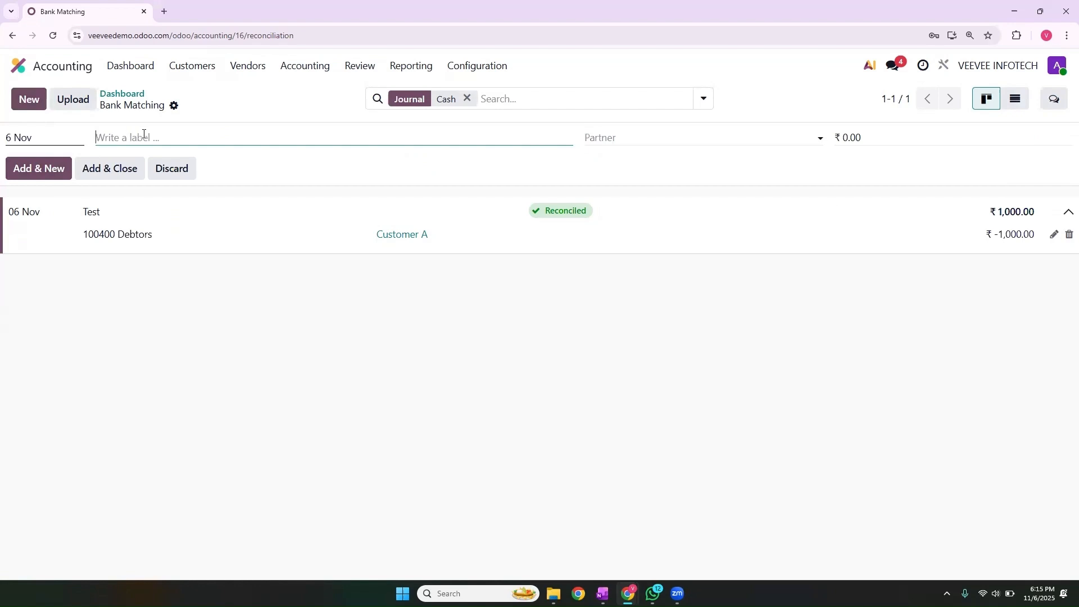
type("Cash Received")
left_click(601, 138)
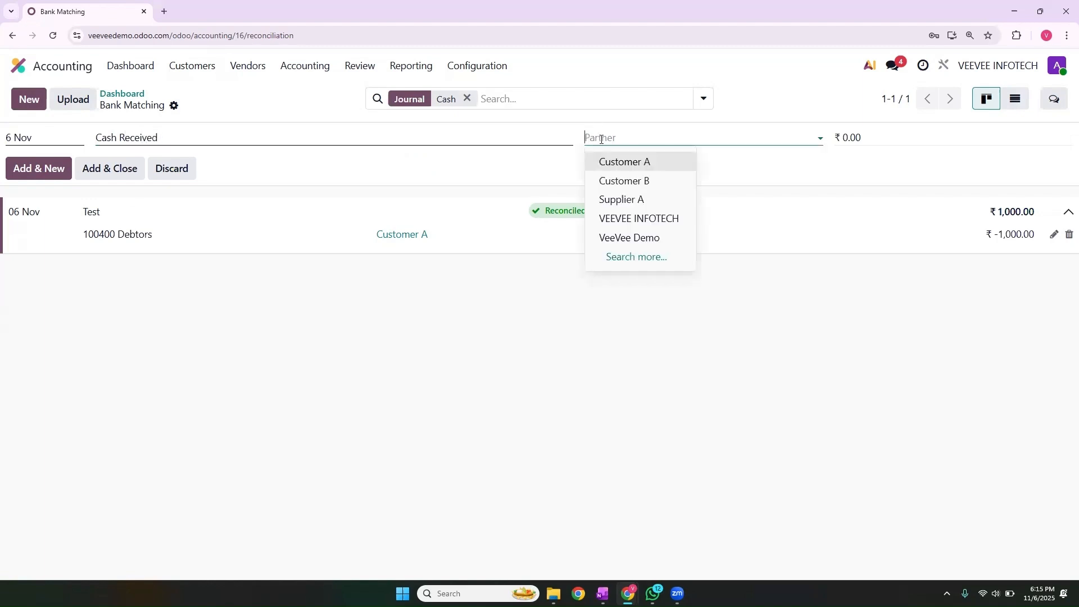
left_click(646, 181)
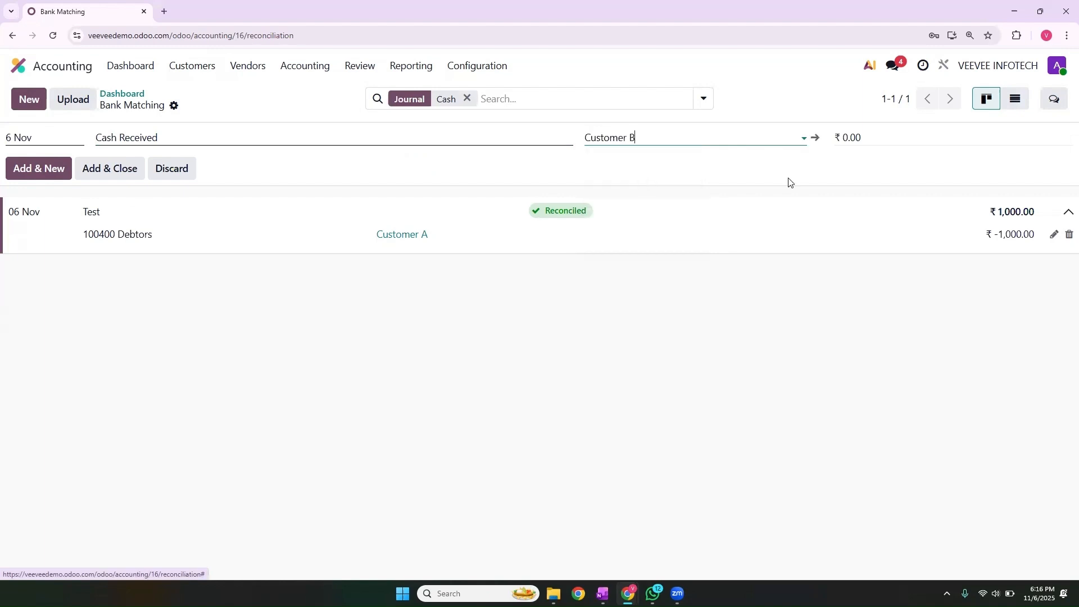
left_click(893, 144)
type("500")
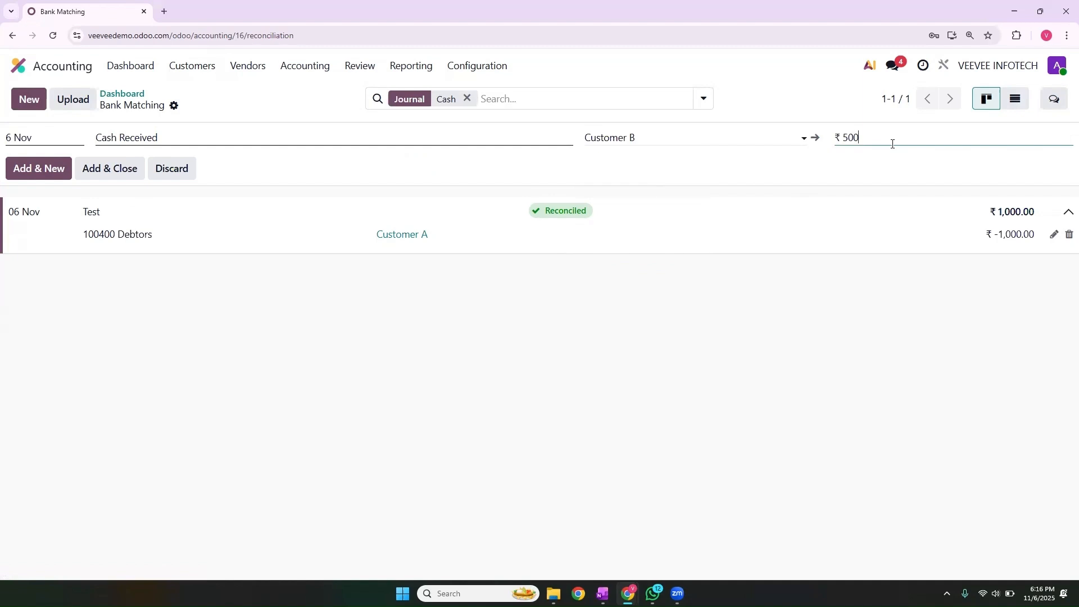
key("BackSpace")
key("BackSpace")
type("500")
left_click(698, 359)
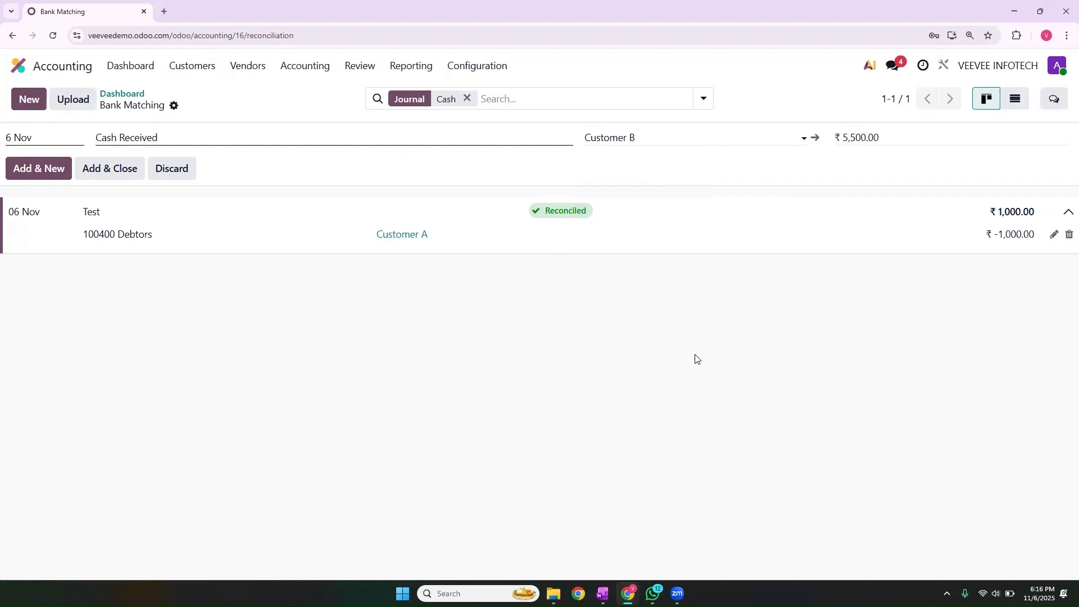
left_click(105, 179)
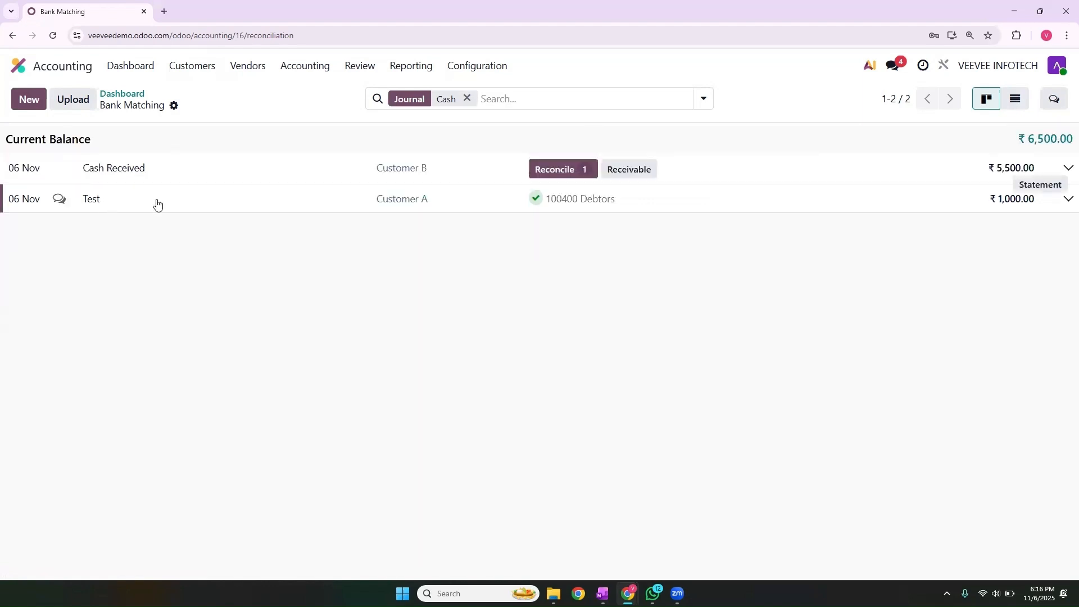
- Reconcile Cash Received with invoice INV/25-26/0002 and return to the dashboard
left_click(572, 175)
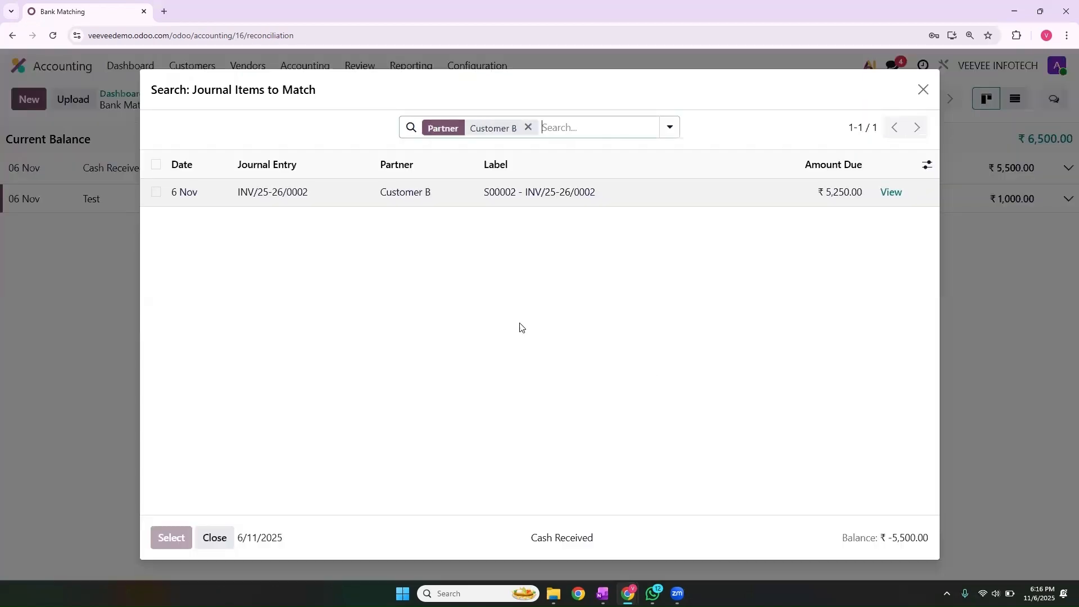
left_click(156, 193)
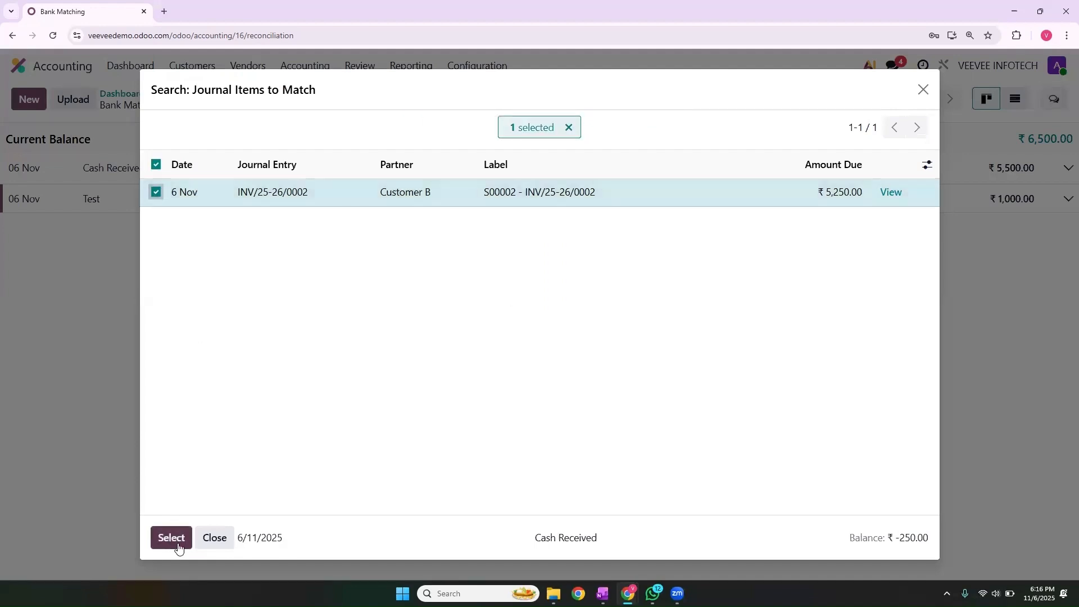
left_click(153, 540)
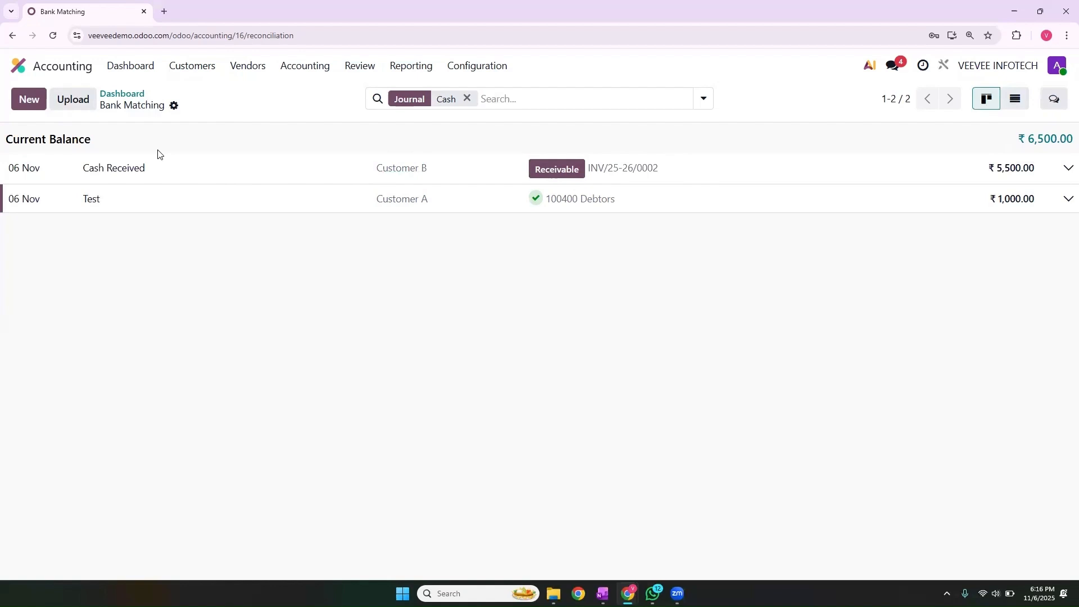
left_click(149, 70)
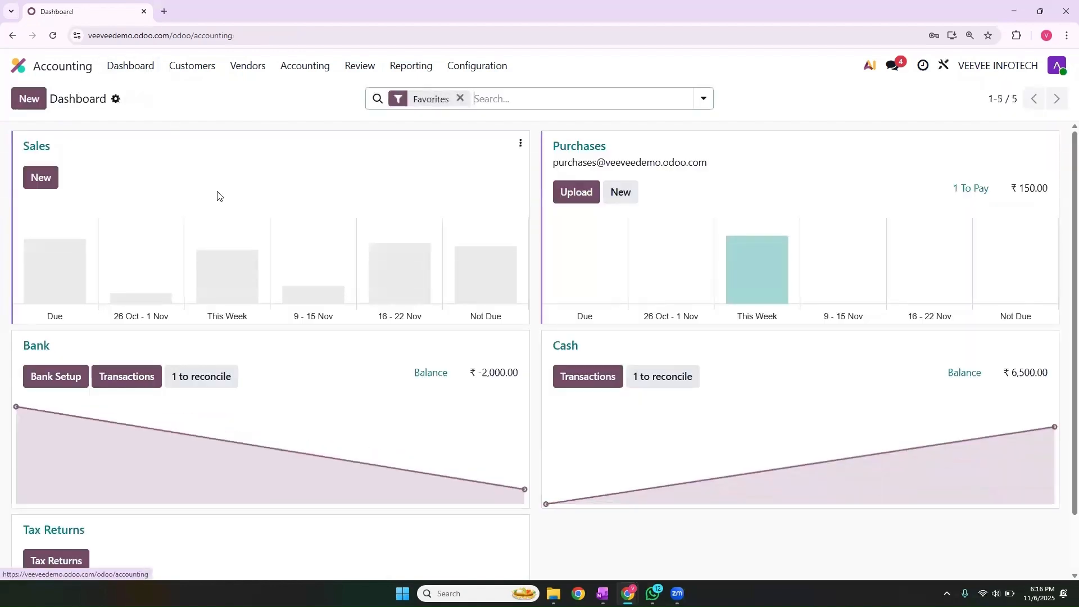